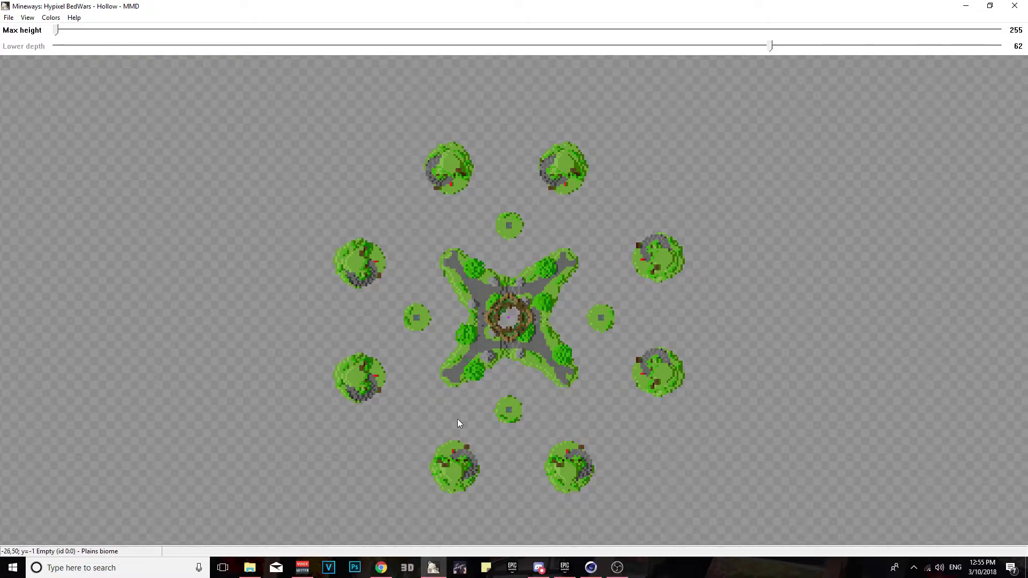
Step: Search YouTube for 'hypixel skywars map download'
left_click(385, 569)
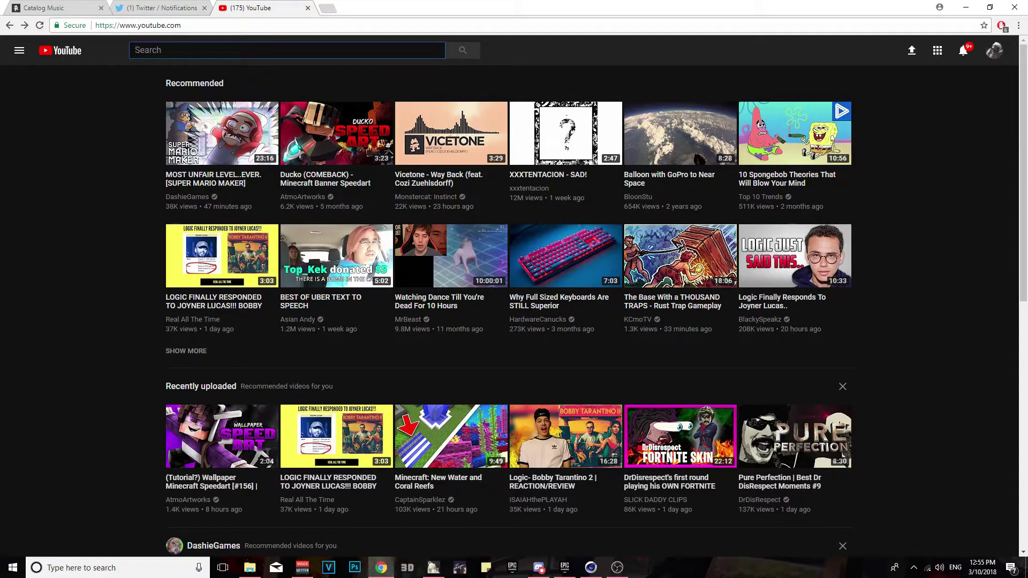
type("hypixel skywars map download")
key("Return")
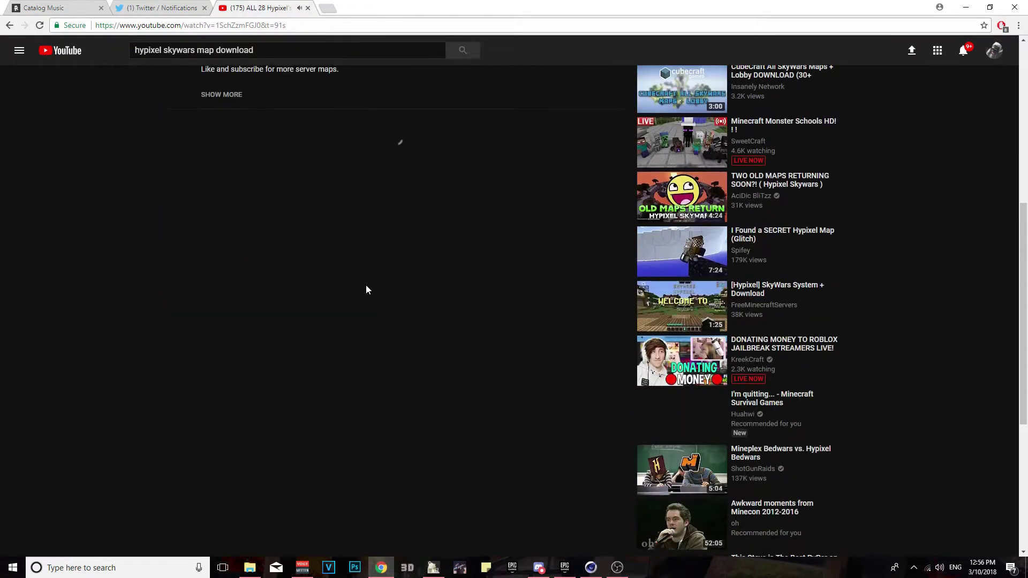
Step: Expand the SkyWars maps video description to show its 28 map download links, then return to Mineways
scroll(373, 287, "up", 4)
left_click(222, 306)
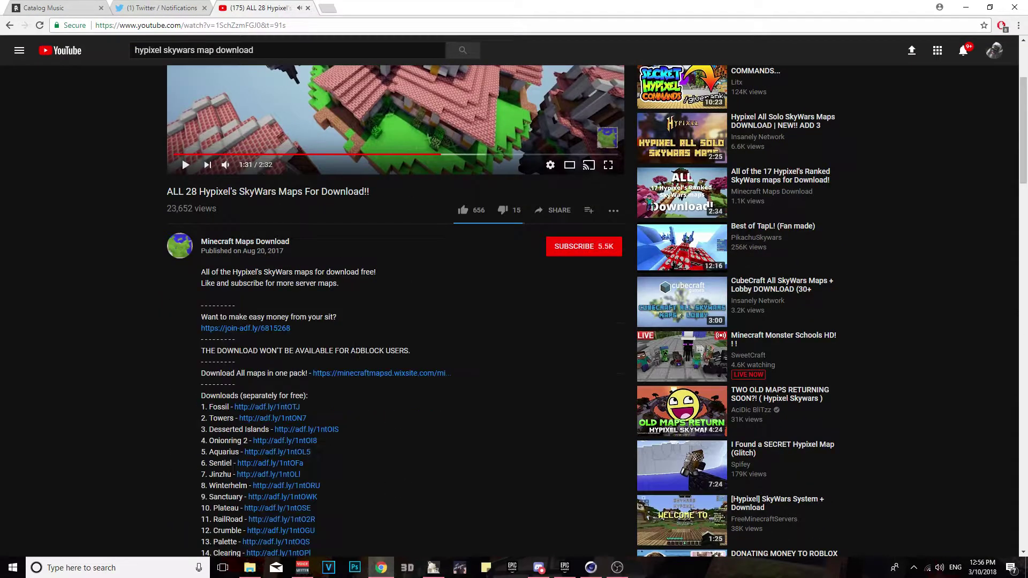
scroll(270, 350, "down", 1)
scroll(271, 348, "down", 4)
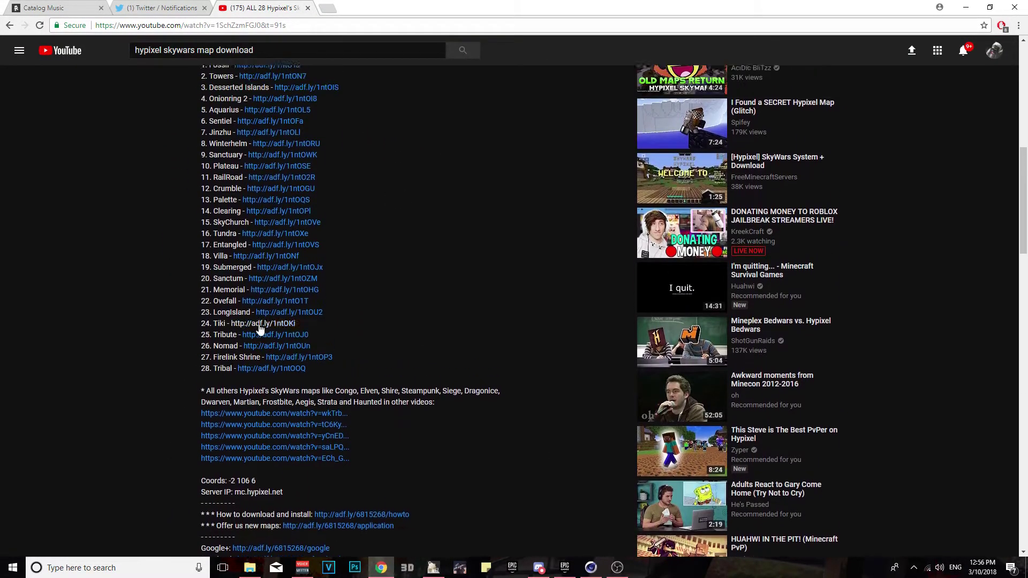
triple_click(225, 252)
left_click(388, 323)
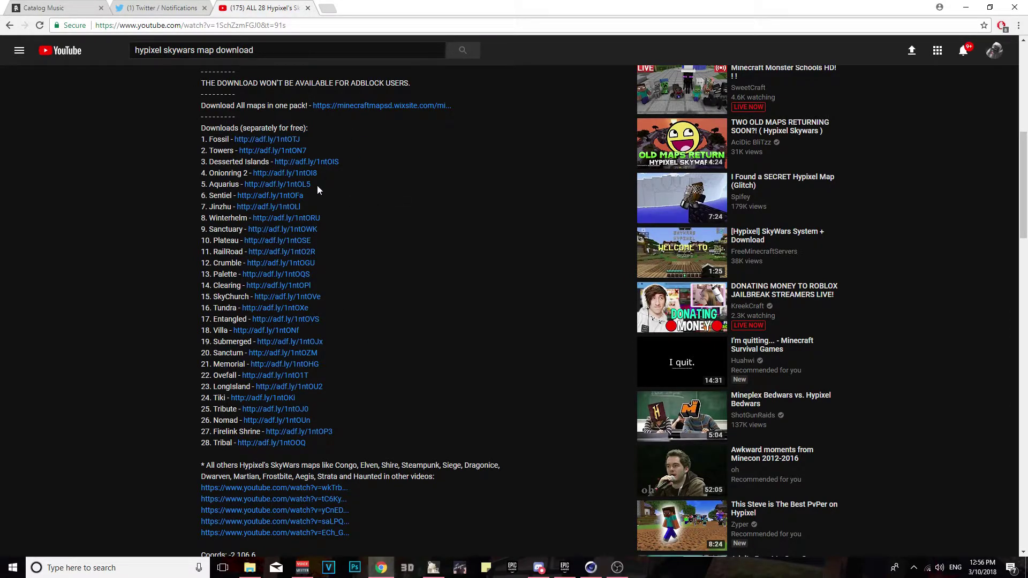
key("alt+Tab")
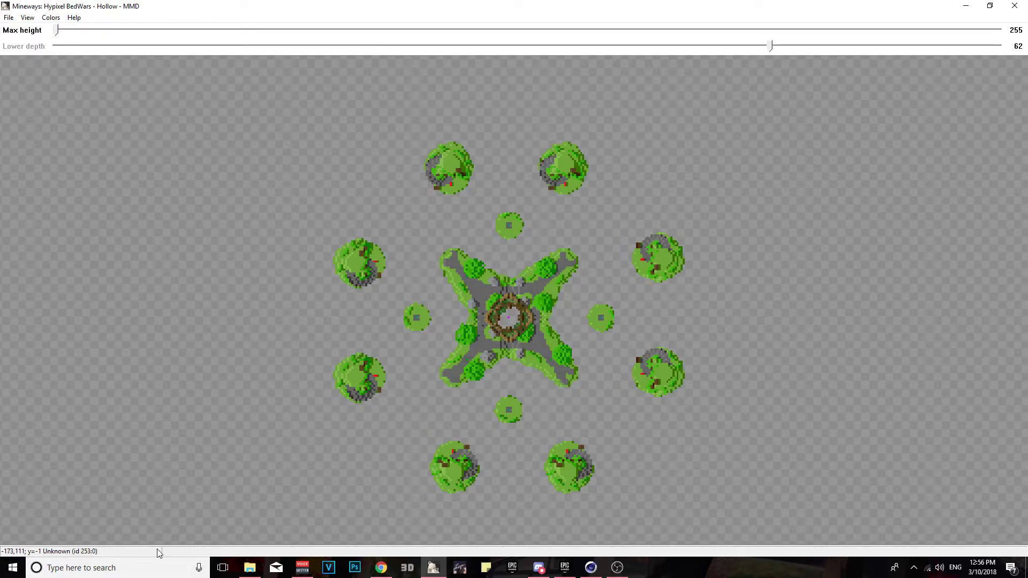
left_click(155, 570)
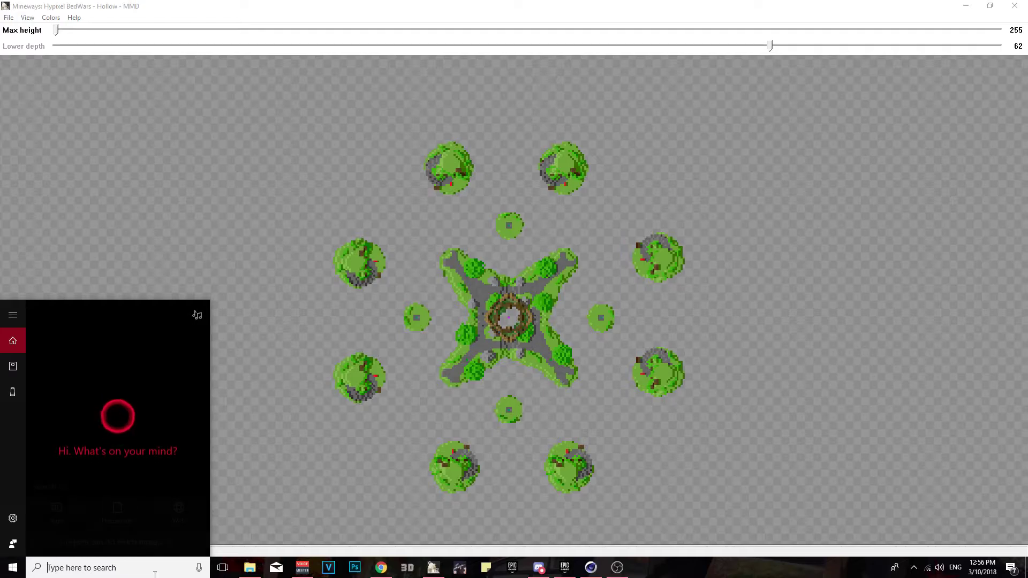
type("%apdpdat")
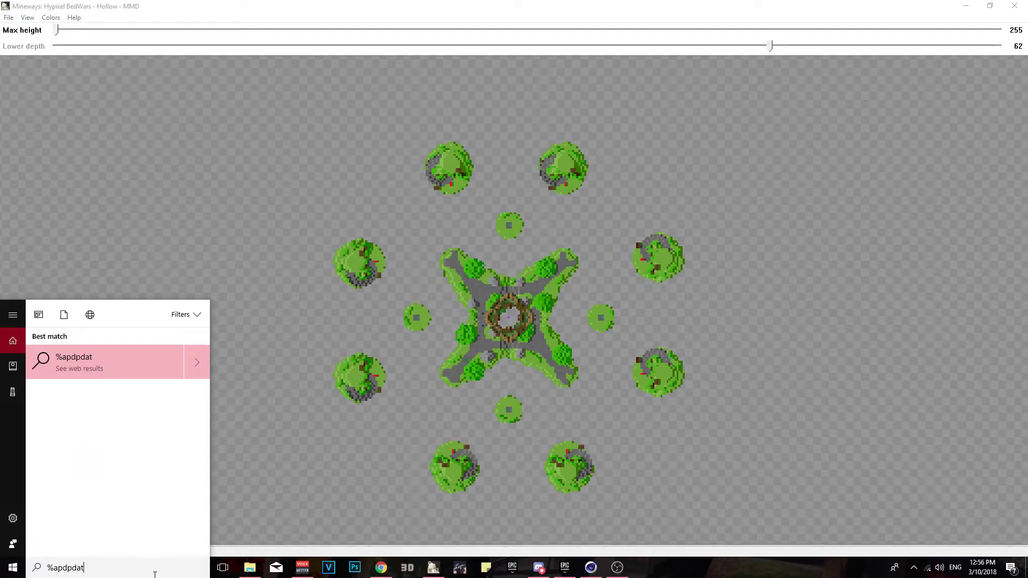
key("BackSpace")
key("BackSpace")
key("BackSpace")
key("BackSpace")
key("BackSpace")
key("BackSpace")
type("%appdata%")
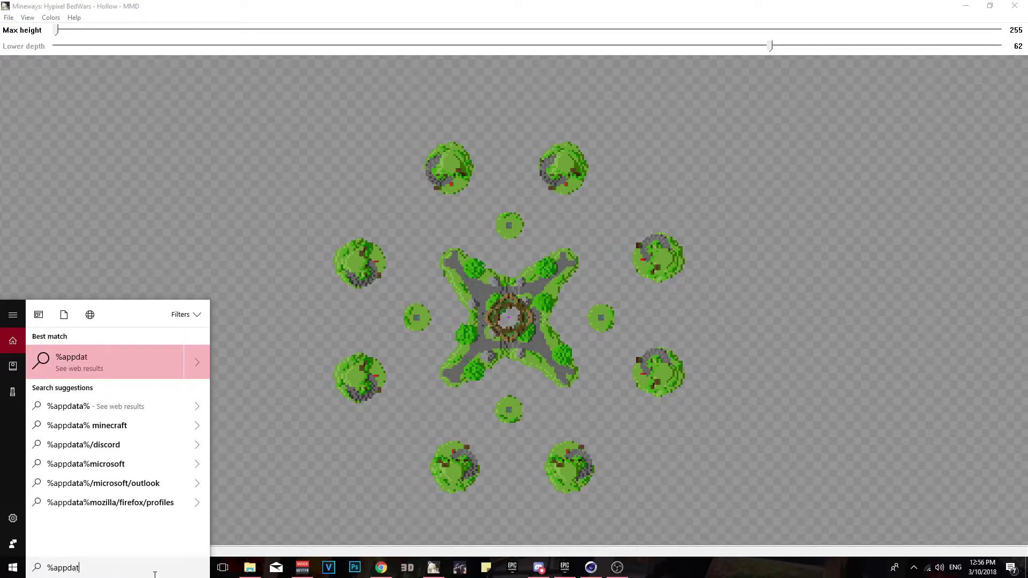
key("Return")
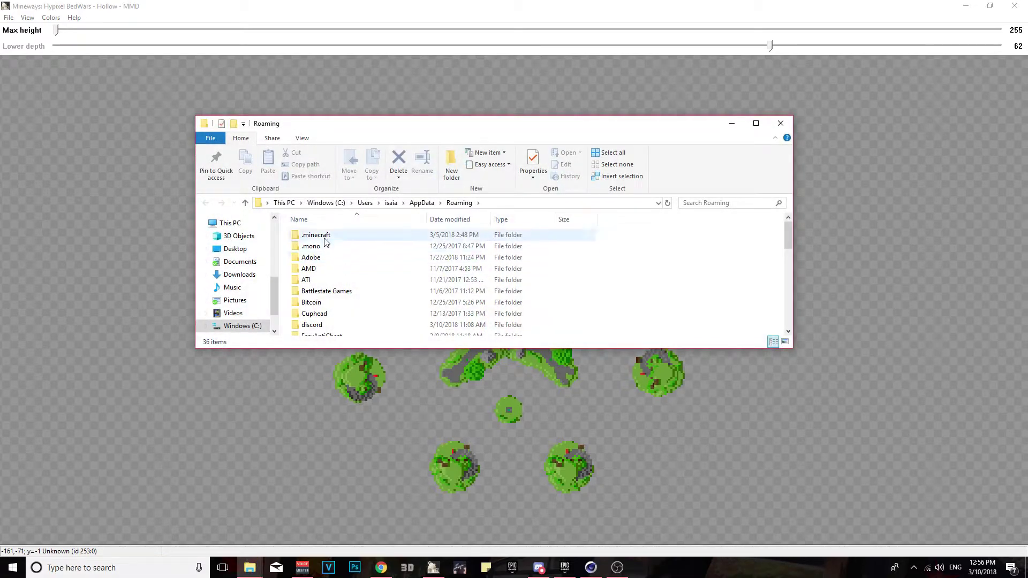
double_click(321, 236)
scroll(323, 307, "down", 5)
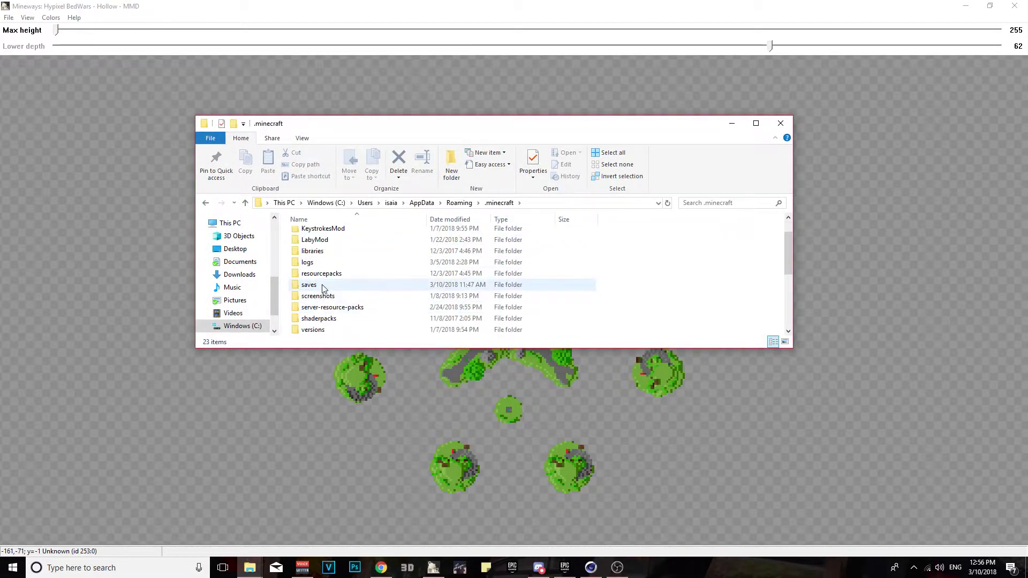
double_click(324, 285)
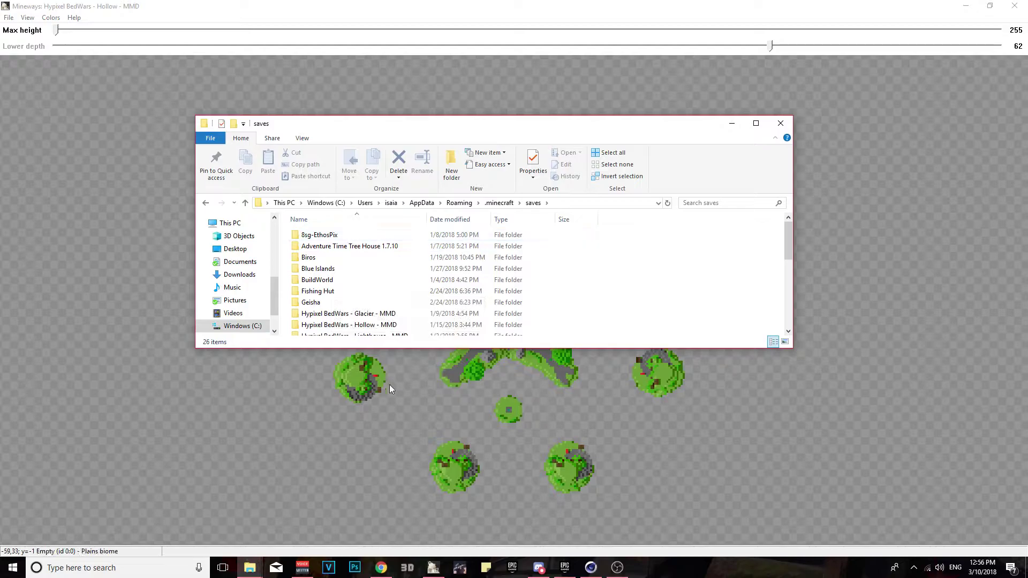
scroll(701, 286, "down", 3)
scroll(693, 288, "up", 3)
left_click(782, 128)
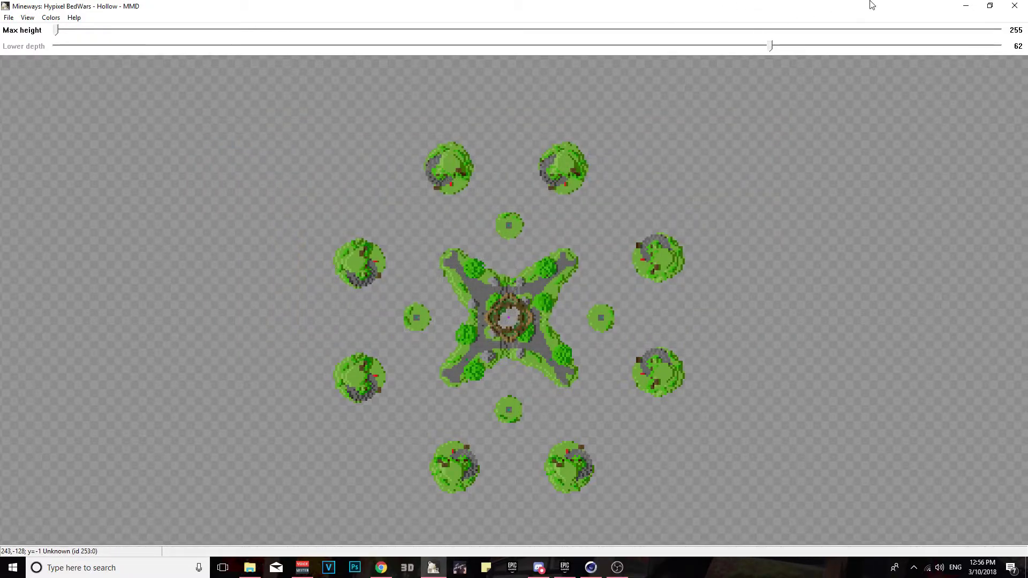
Step: Minimize, restore and maximize the Mineways window
left_click(965, 5)
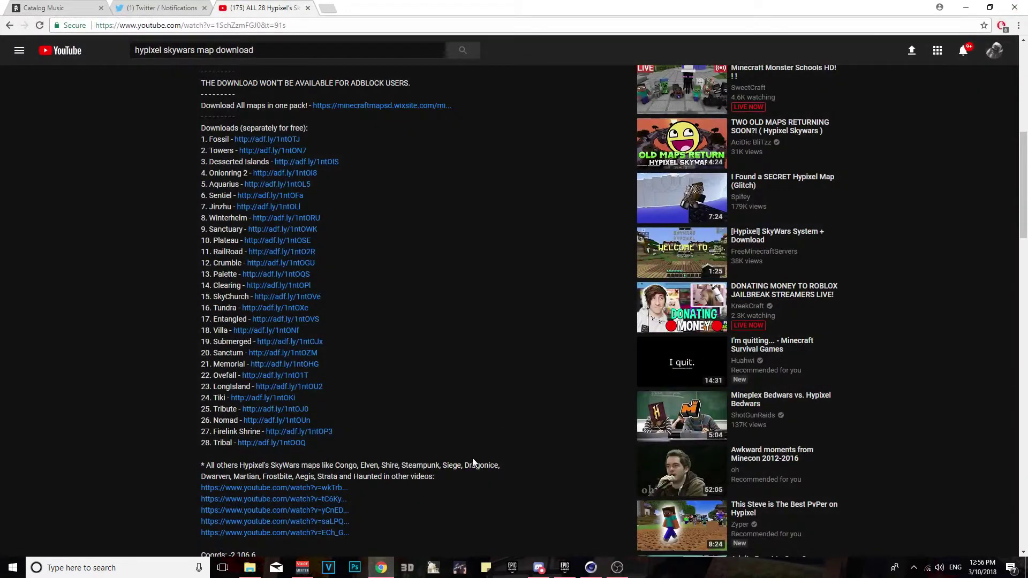
left_click(434, 568)
left_click_drag(258, 119, 375, 0)
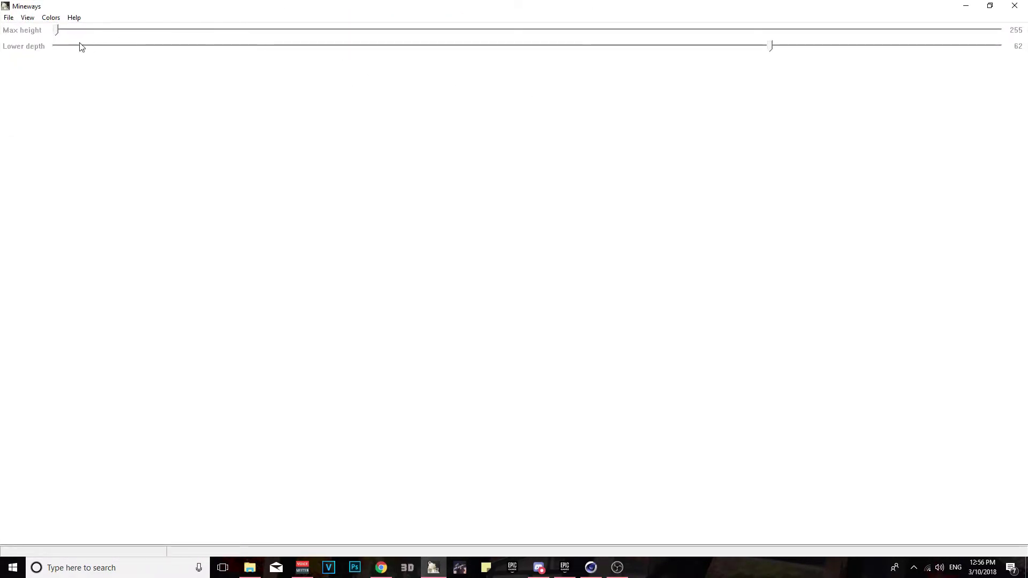
Step: Load the Hypixel BedWars - Hollow - MMD world and box-select the bottom-left island
left_click(9, 20)
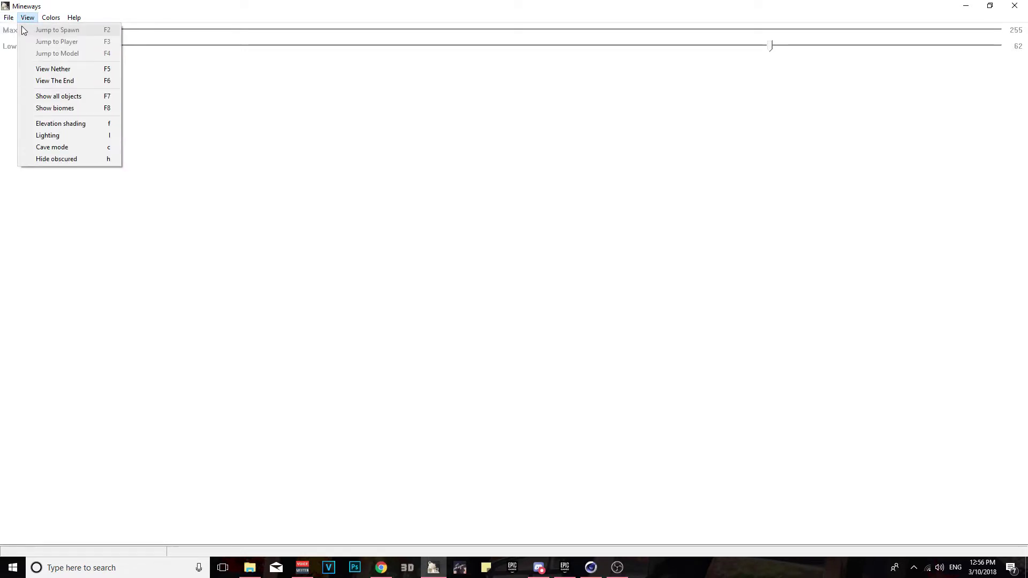
mouse_move(19, 32)
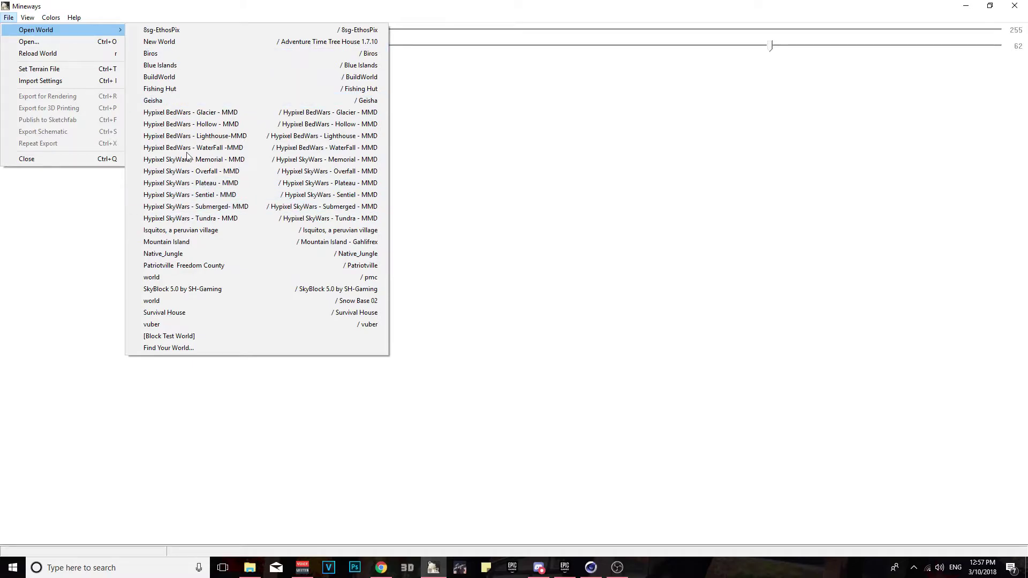
left_click(191, 125)
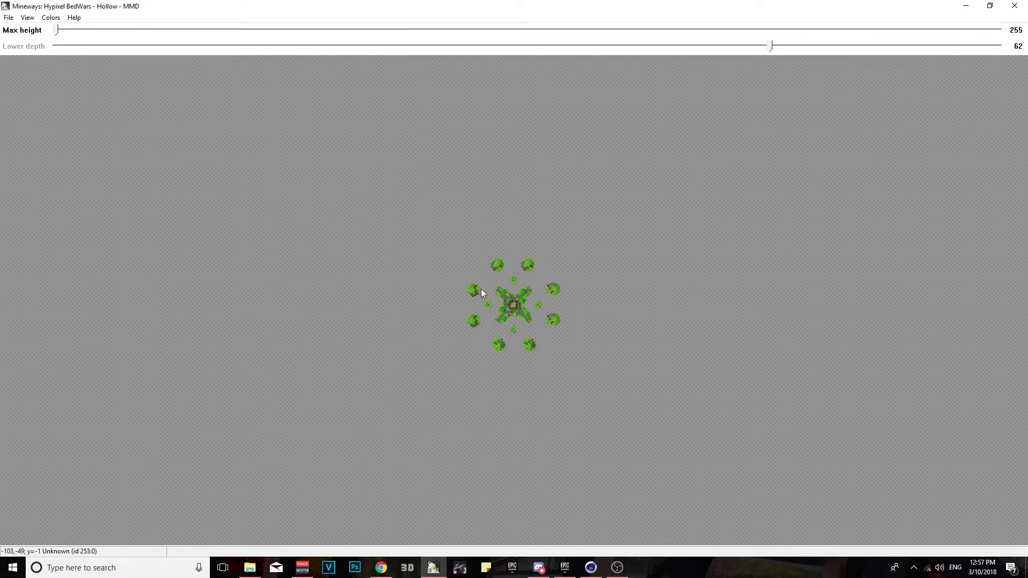
scroll(572, 346, "up", 5)
scroll(568, 359, "down", 3)
scroll(569, 364, "up", 2)
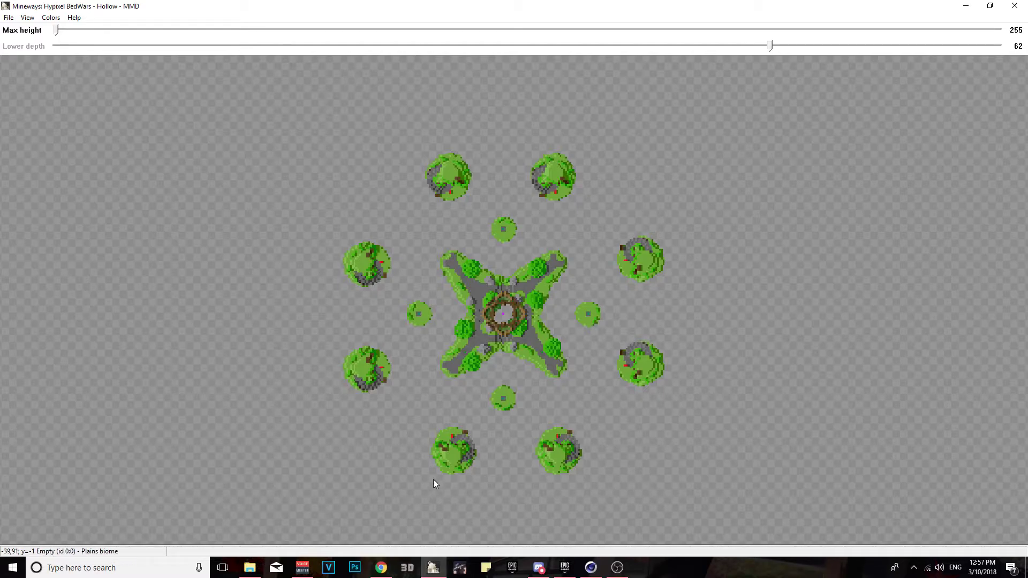
right_click_drag(417, 486, 496, 420)
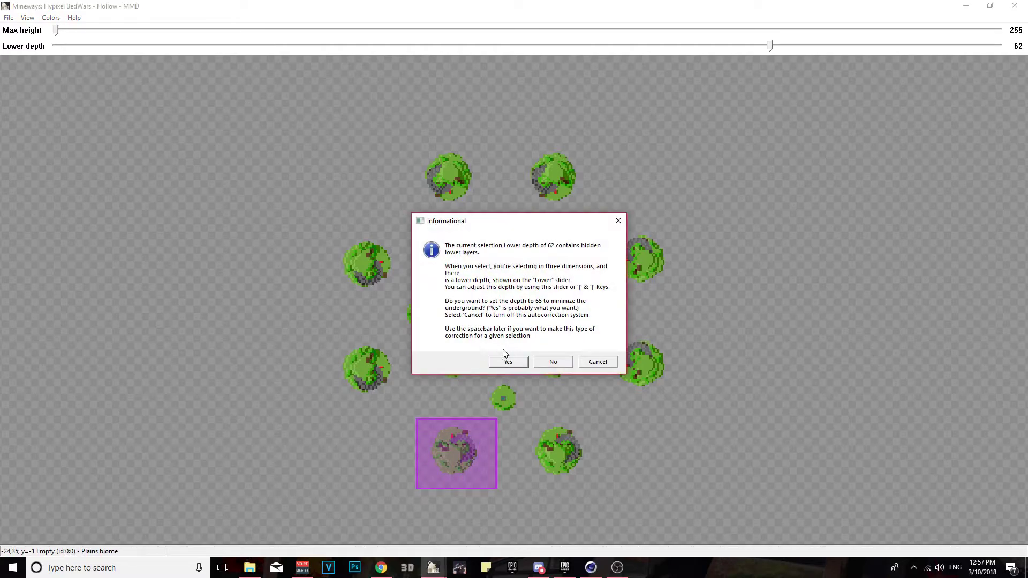
Step: Accept the Informational prompt to raise the lower depth from 62 to 65
left_click_drag(463, 229, 656, 196)
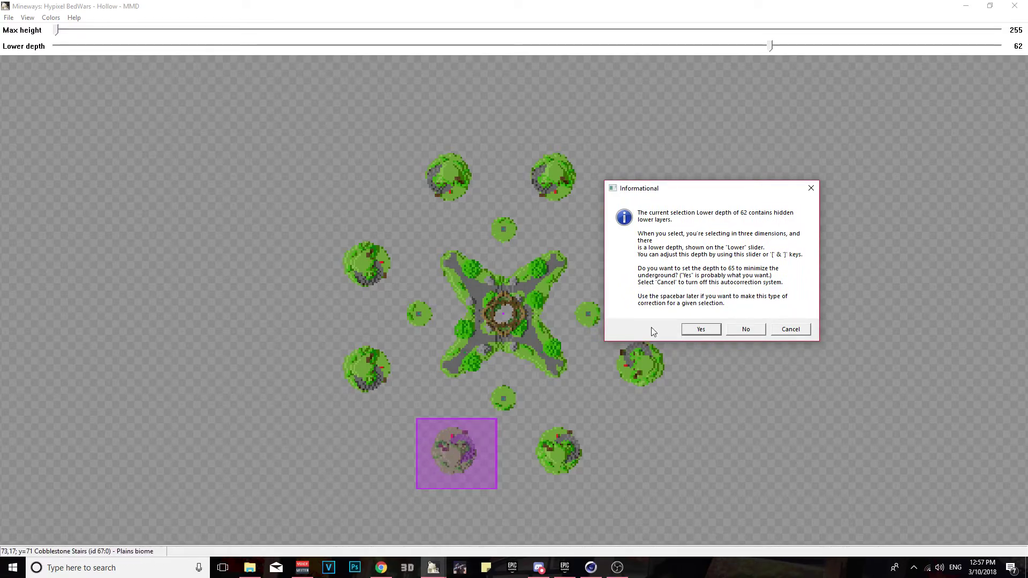
left_click_drag(692, 191, 553, 155)
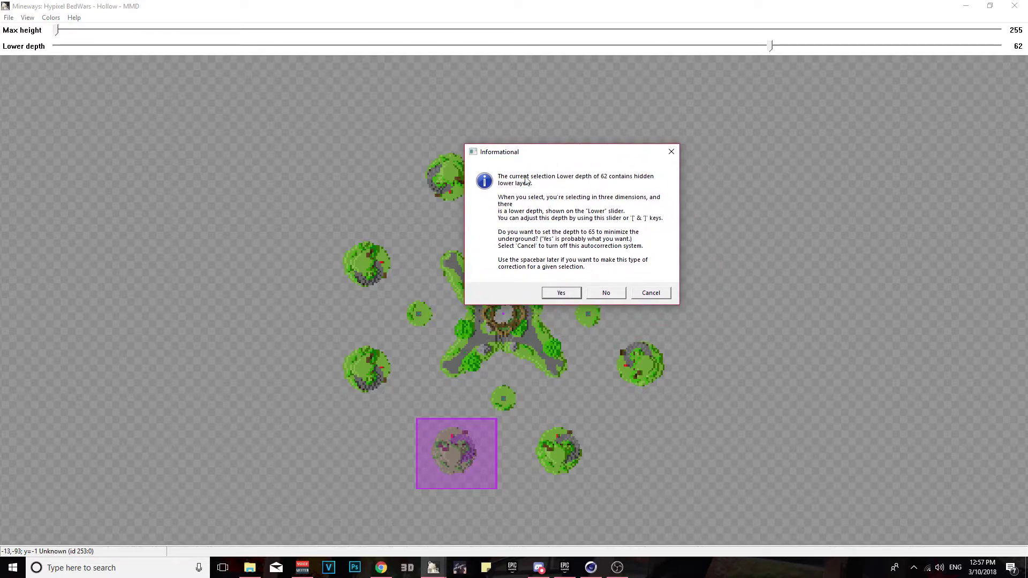
left_click(560, 294)
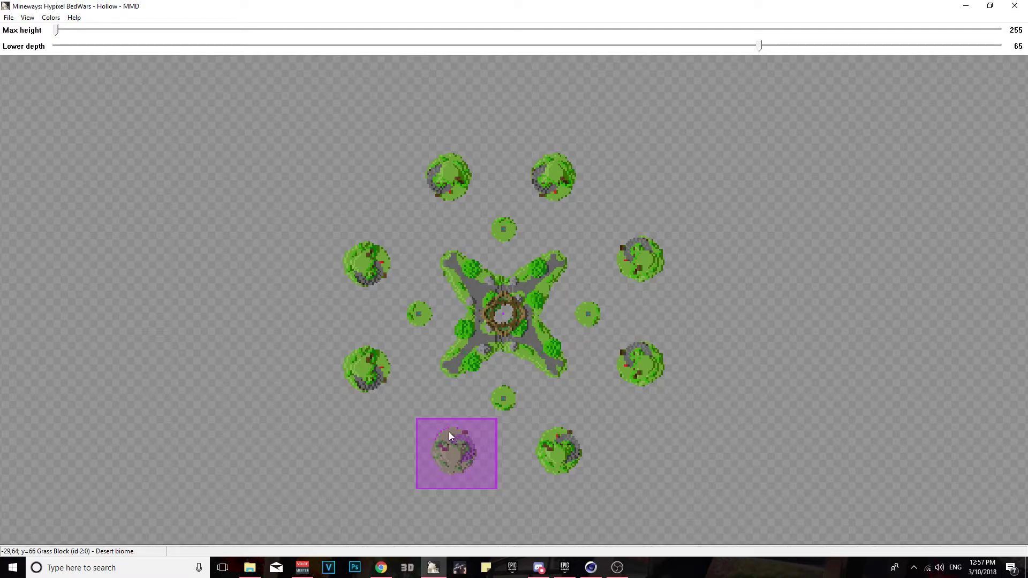
left_click(10, 17)
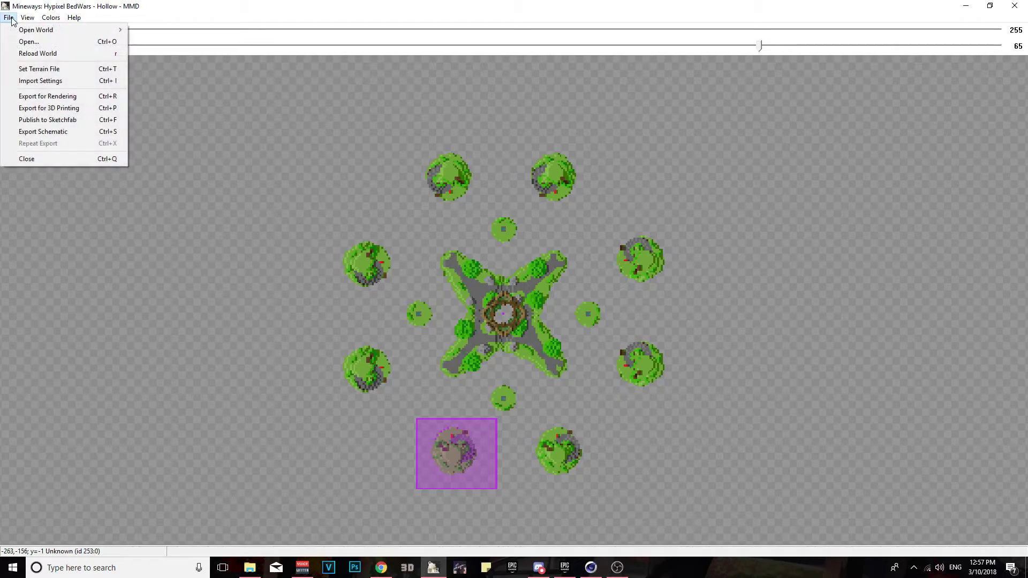
Step: Export the selected island for rendering as Wavefront OBJ 'Hollow' in the TileMaker folder
left_click(32, 96)
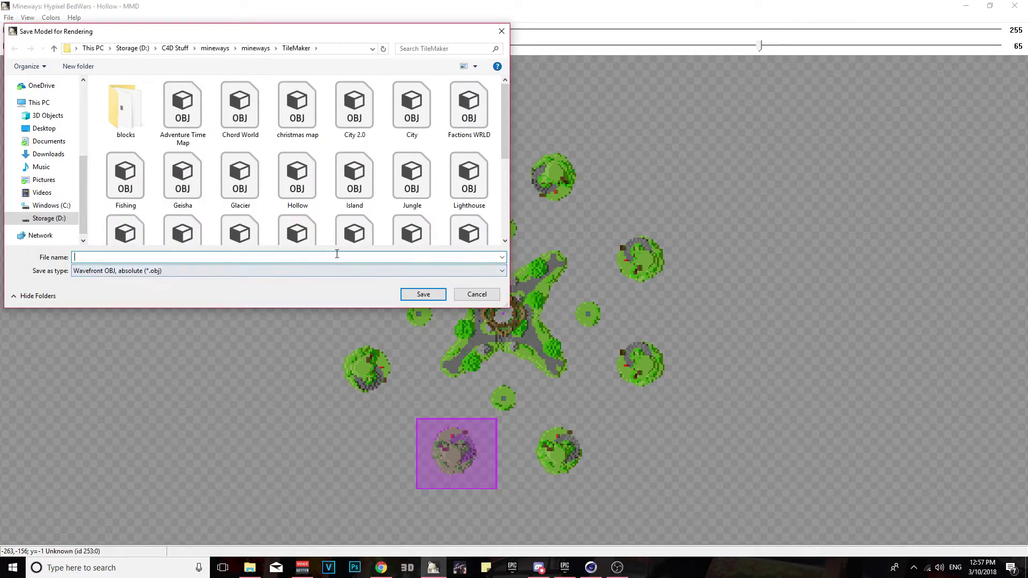
type("Hollow 2.0")
left_click(434, 294)
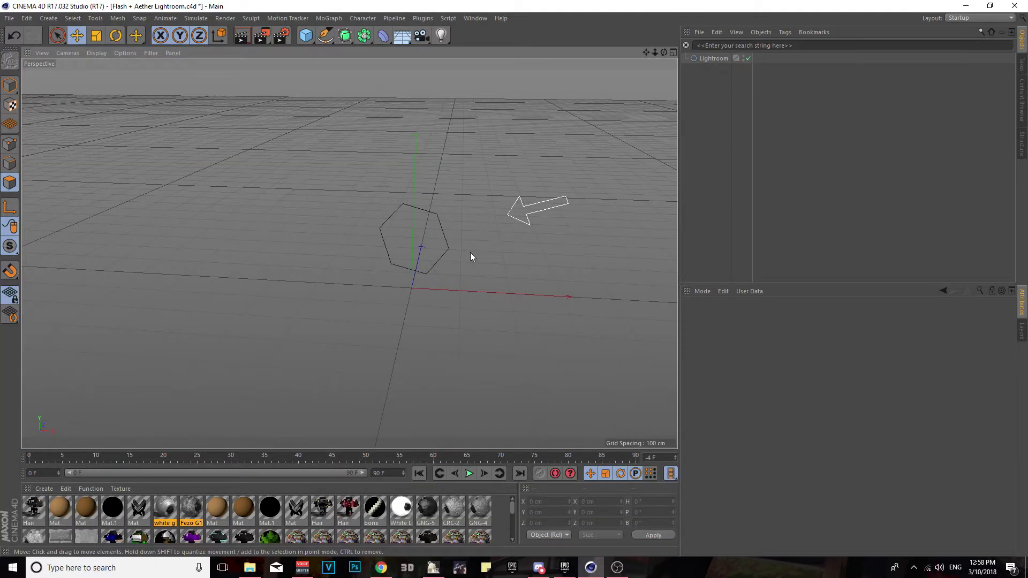
Step: Search TileMaker for 'Hollow' and drag the Hollow OBJ into the Cinema 4D viewport
left_click(249, 567)
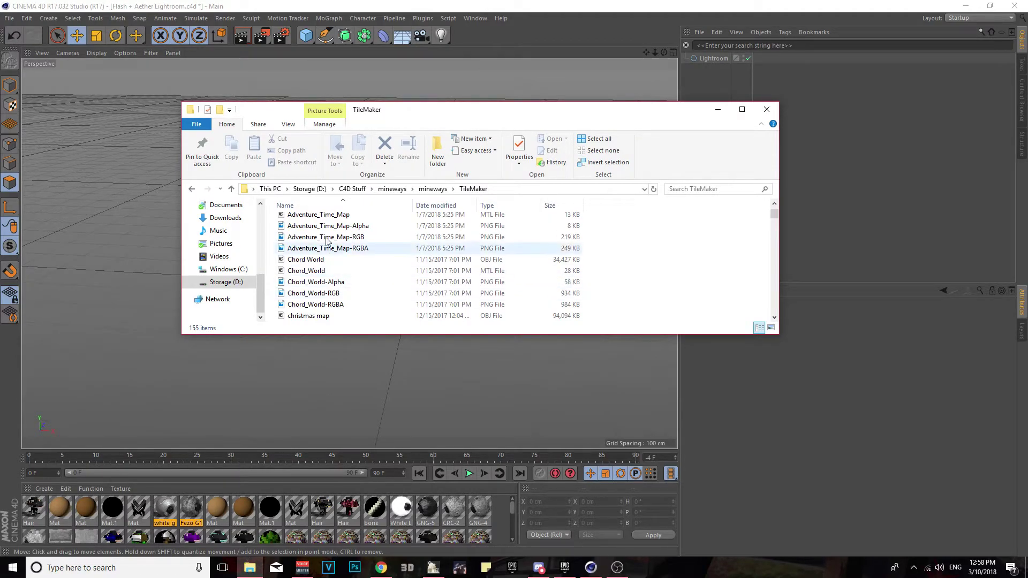
key("h")
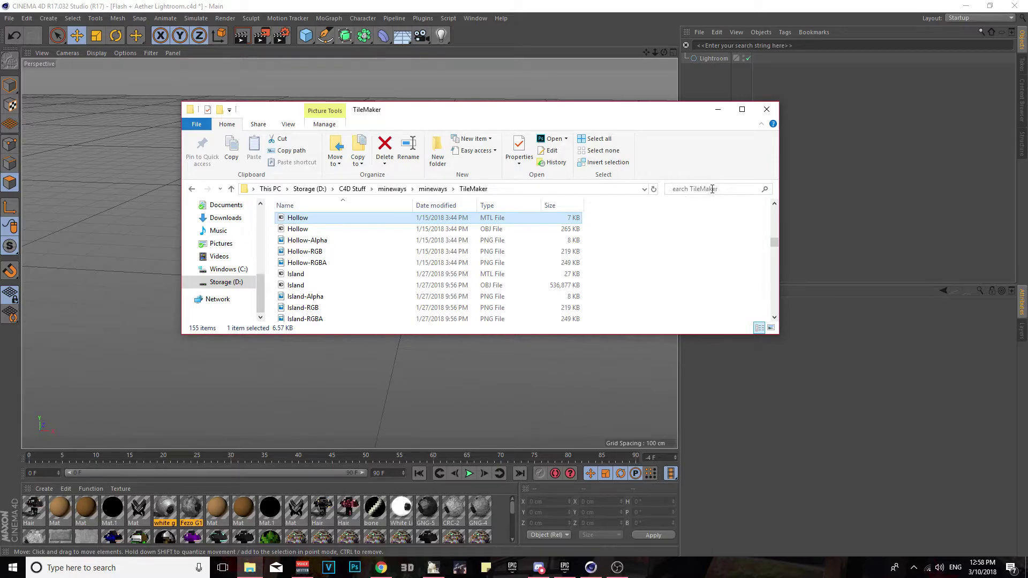
left_click(712, 190)
type("Hollow")
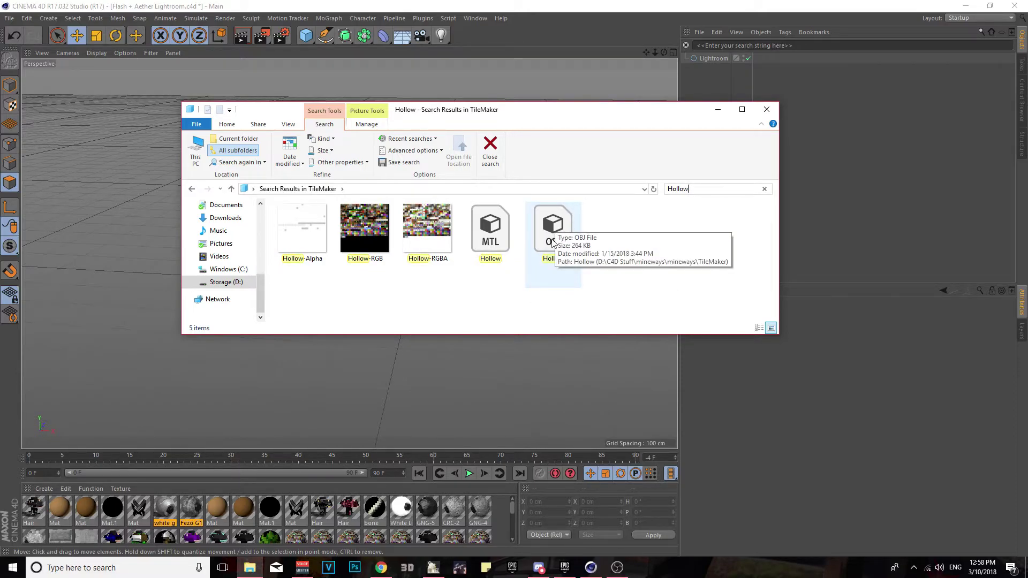
left_click_drag(553, 242, 68, 268)
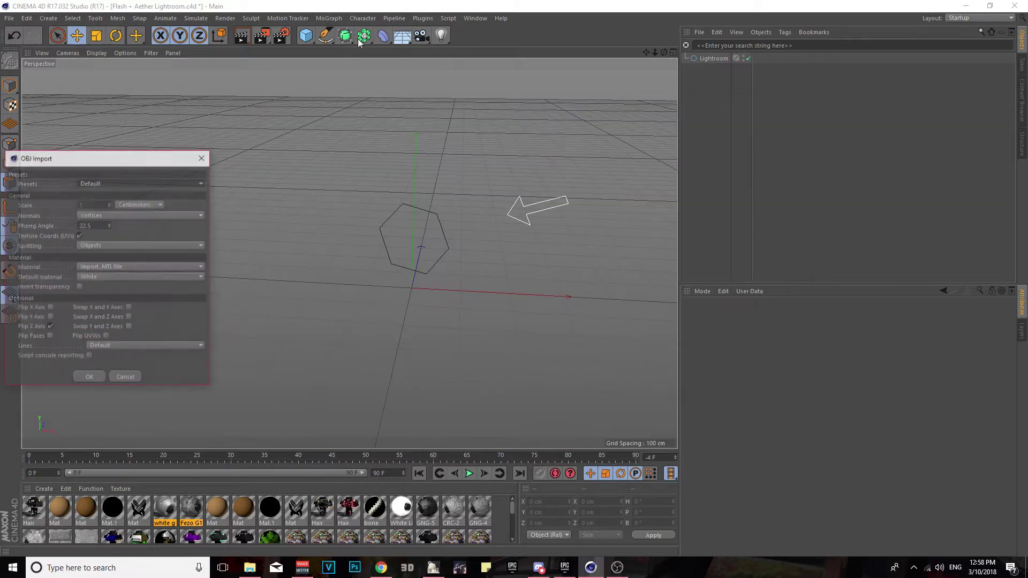
Step: Import Hollow.obj with the default OBJ settings and orbit and zoom around the textured island
left_click(89, 376)
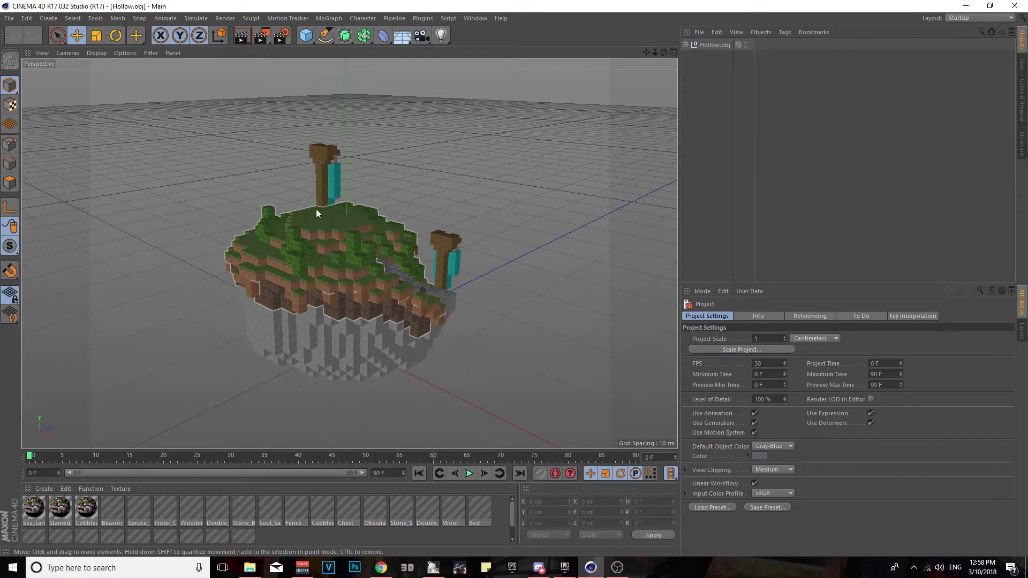
left_click_drag(317, 213, 407, 215, "alt")
left_click_drag(648, 51, 658, 69)
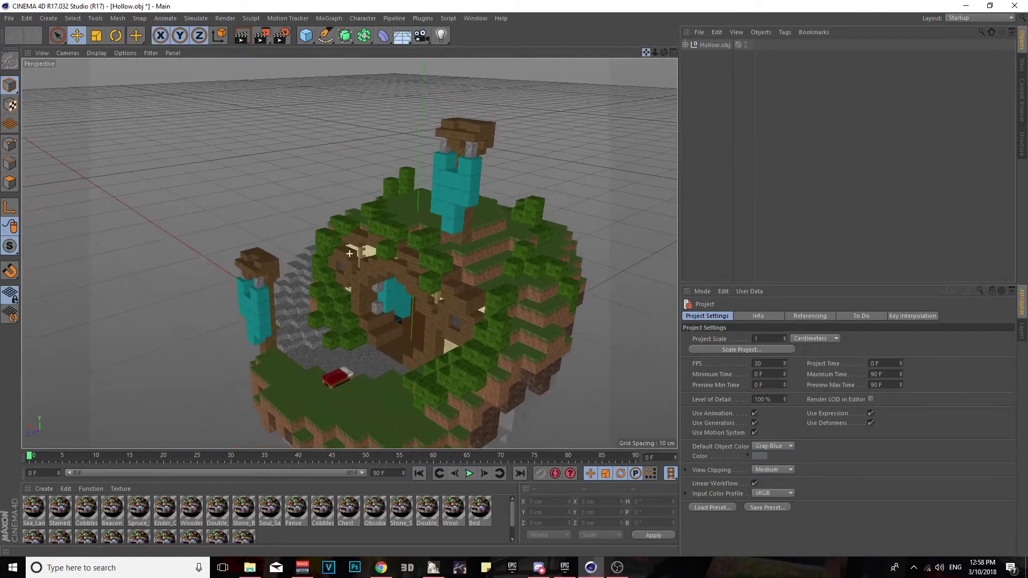
scroll(442, 259, "up", 3)
scroll(448, 293, "down", 4)
scroll(448, 293, "up", 3)
scroll(458, 299, "down", 2)
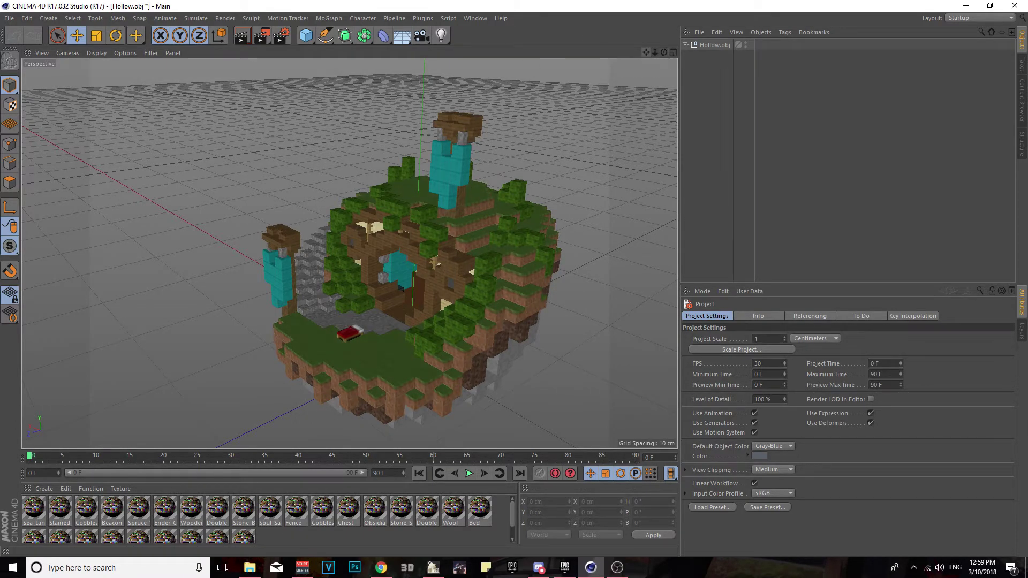
left_click_drag(650, 56, 597, 95)
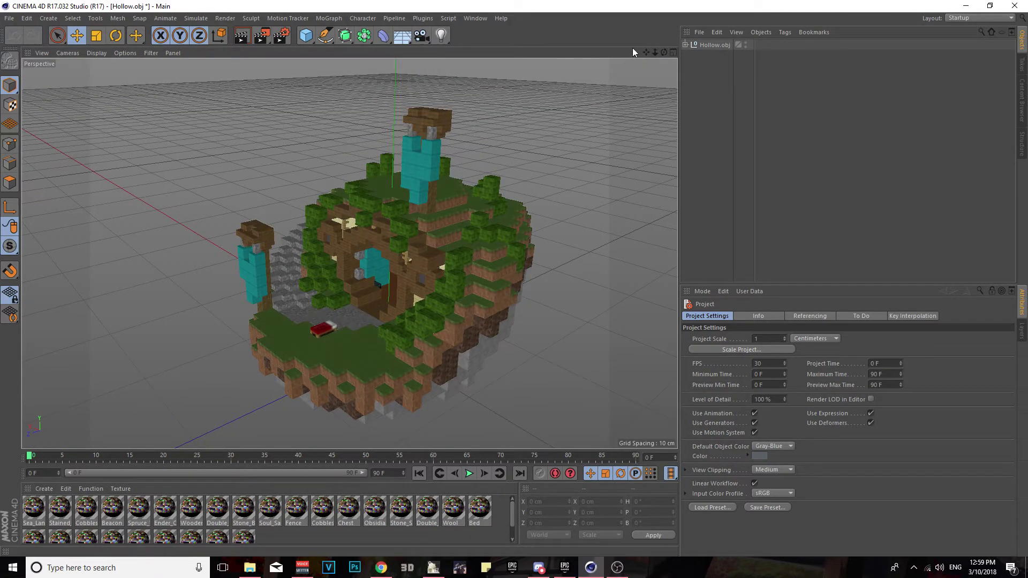
left_click_drag(664, 52, 661, 66)
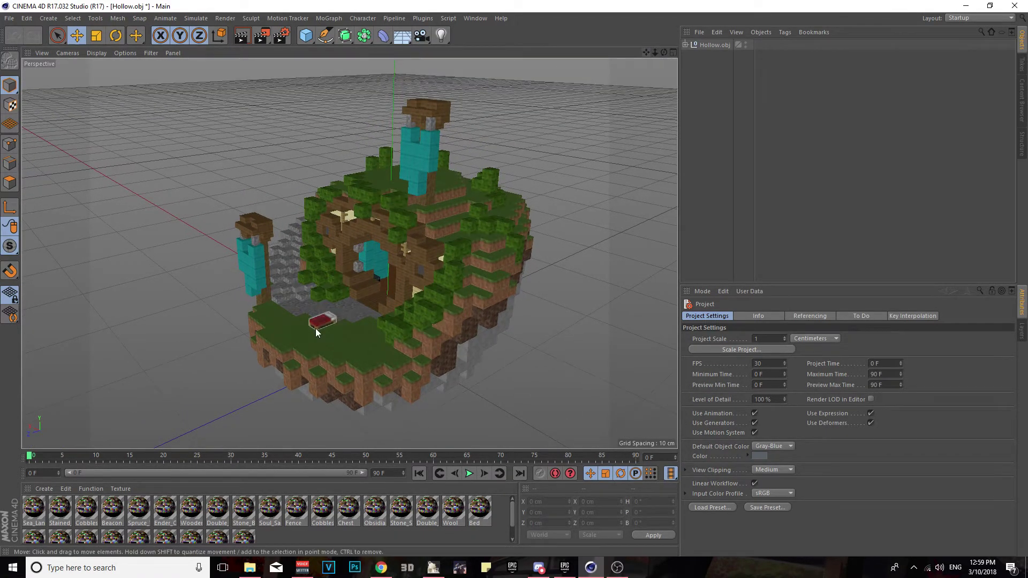
left_click(27, 512)
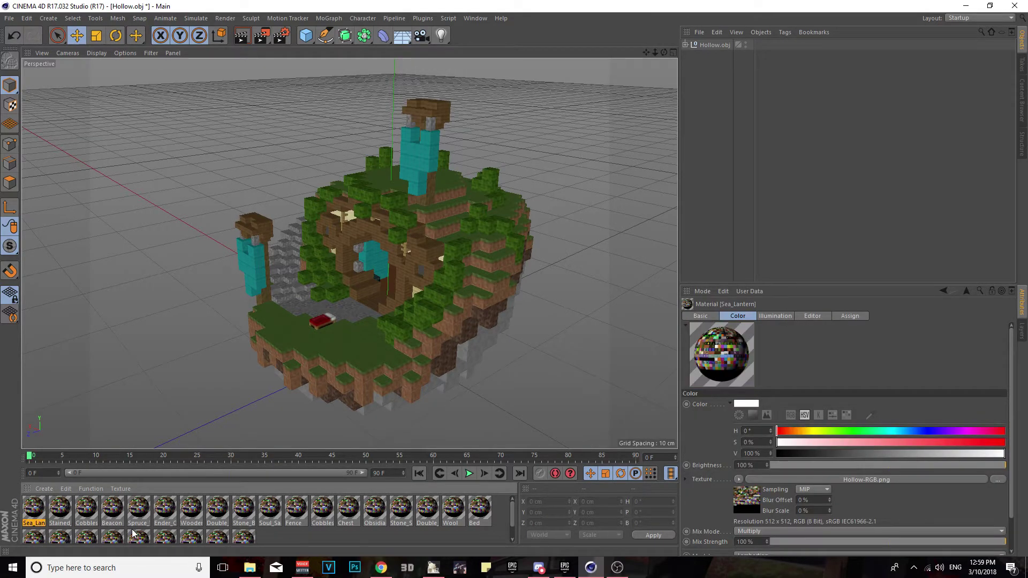
Step: Assign Hollow-RGB as the Color texture of all 27 materials, leaving sampling unchanged
scroll(274, 518, "down", 1)
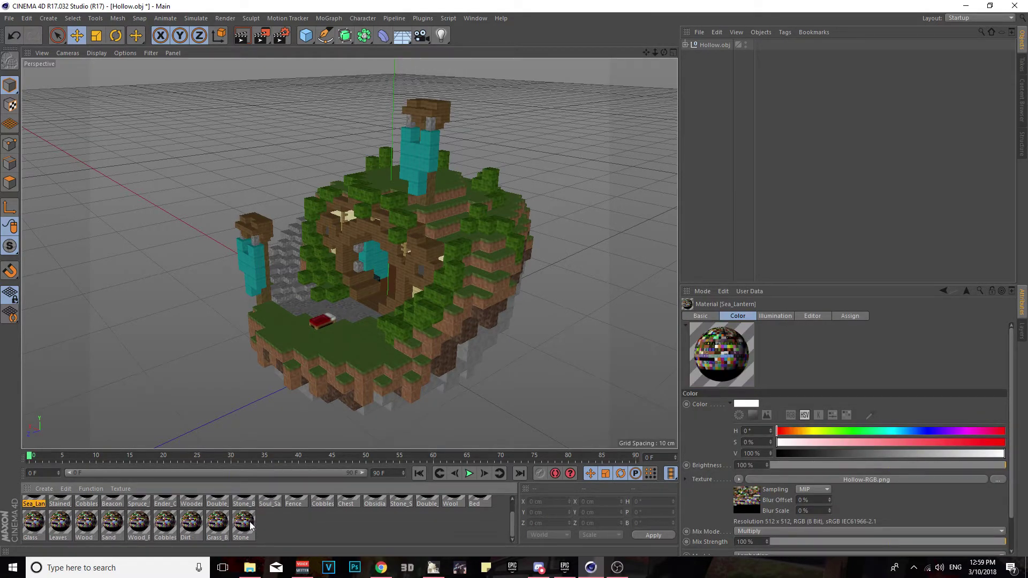
left_click(250, 521, "shift")
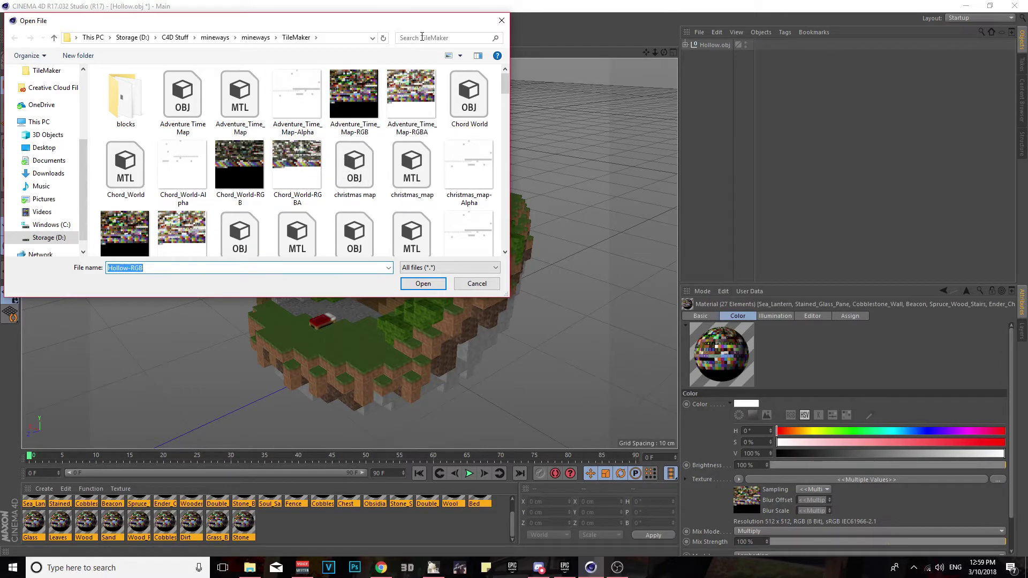
left_click(423, 38)
type("Hollow")
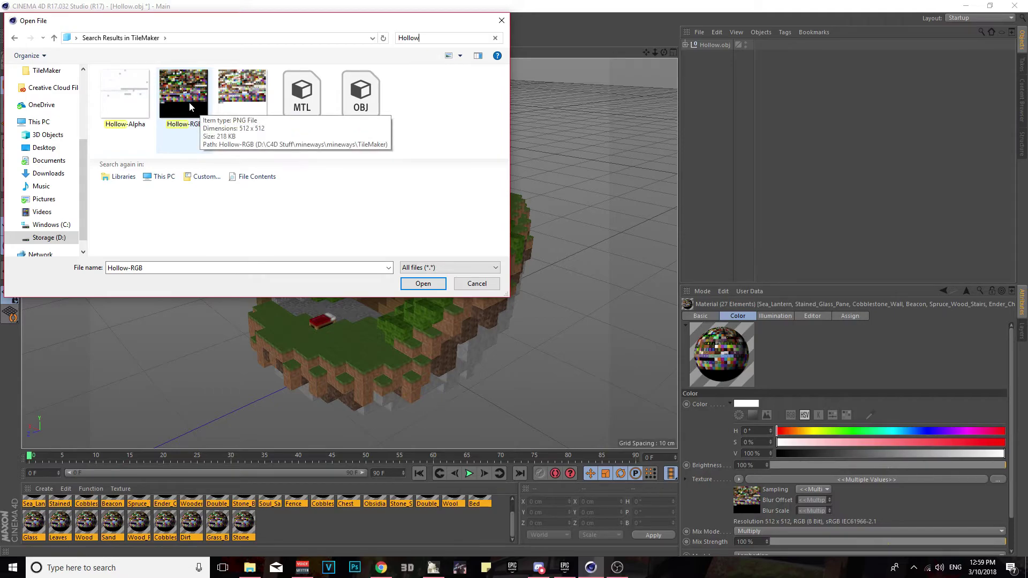
double_click(189, 103)
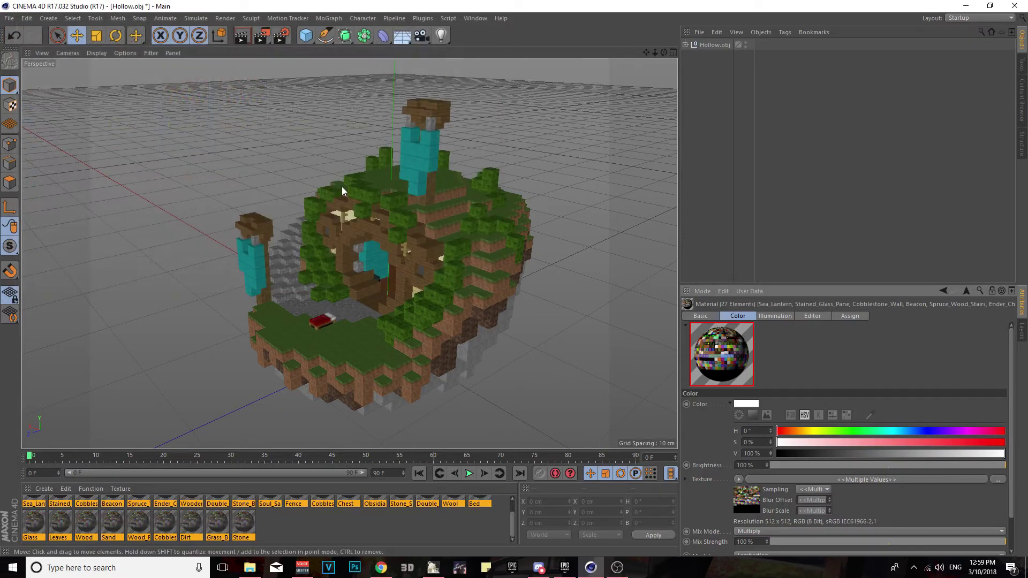
left_click(805, 490)
left_click(810, 401)
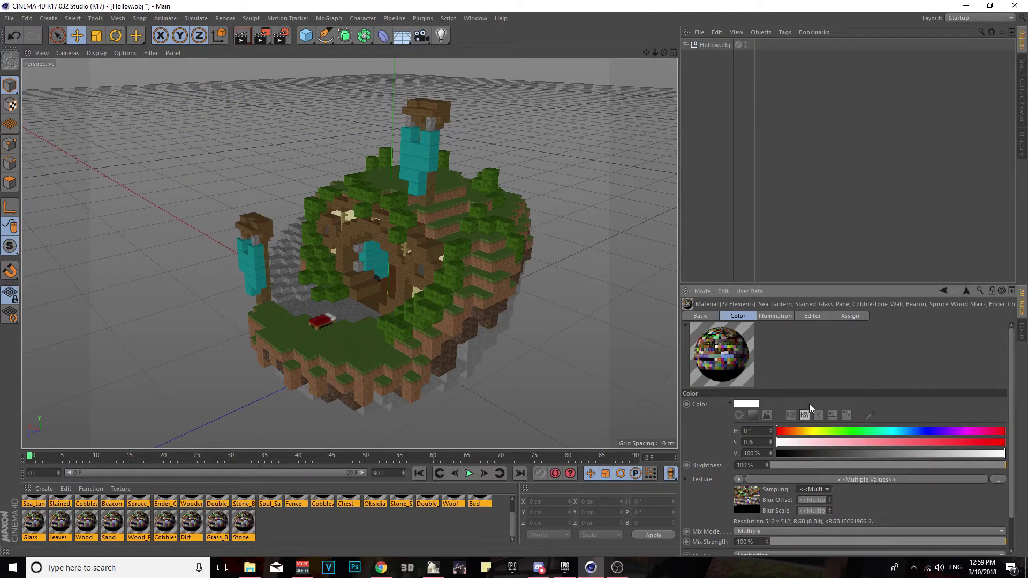
left_click(699, 317)
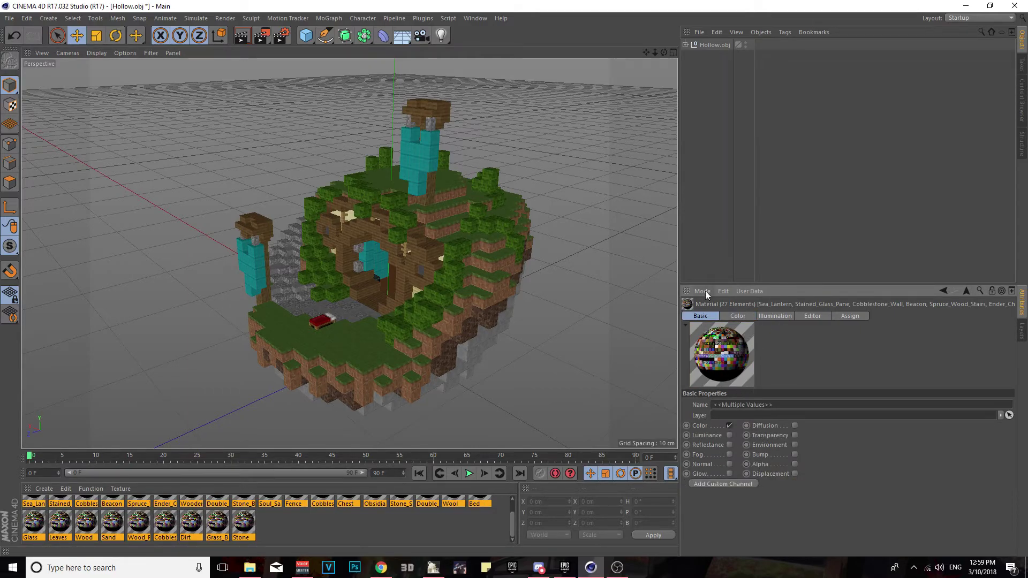
Step: Enable Alpha on all 27 materials, load Hollow-RGBA as the alpha texture and pick its sampling mode
left_click(794, 464)
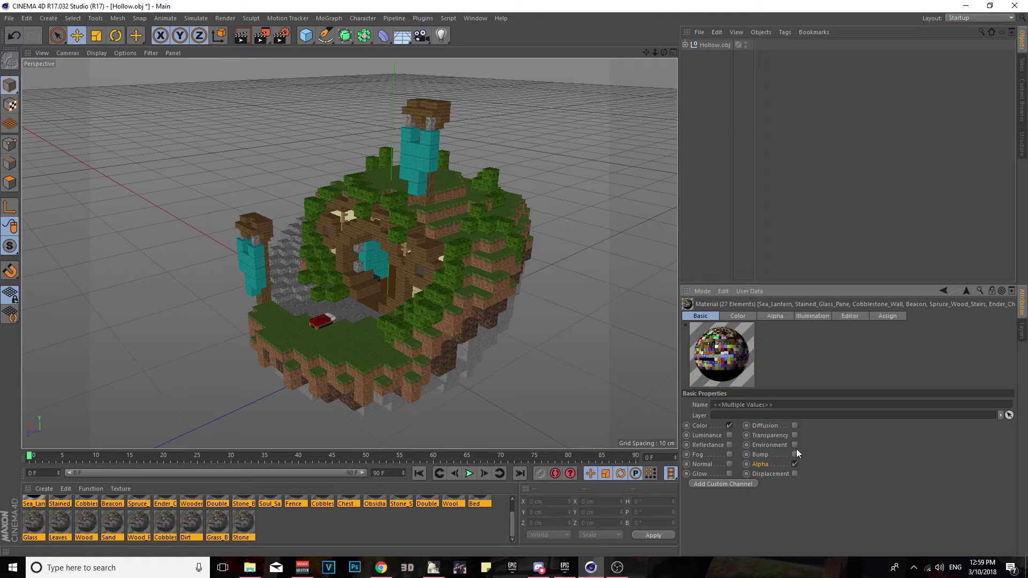
left_click(776, 316)
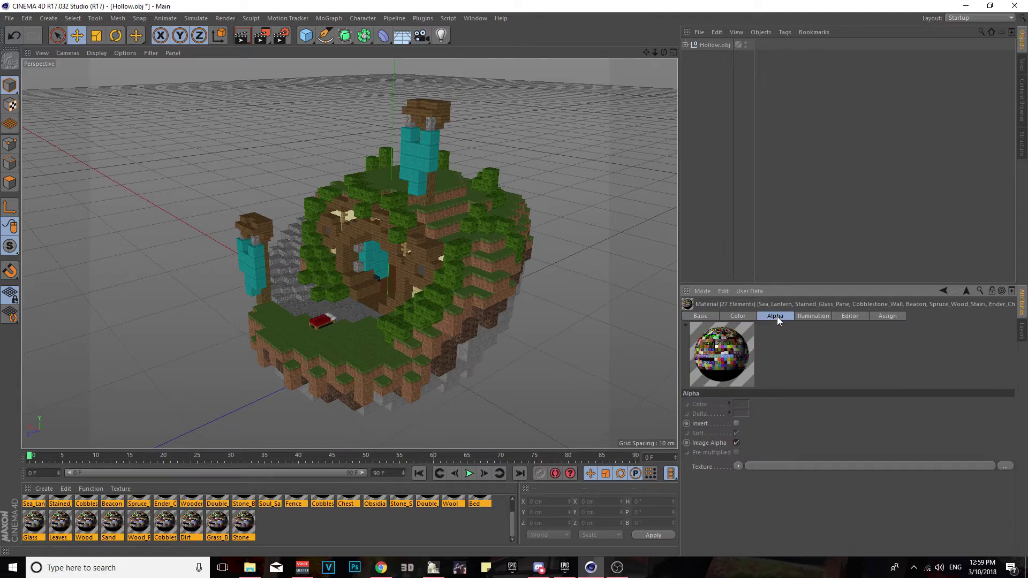
left_click(1005, 466)
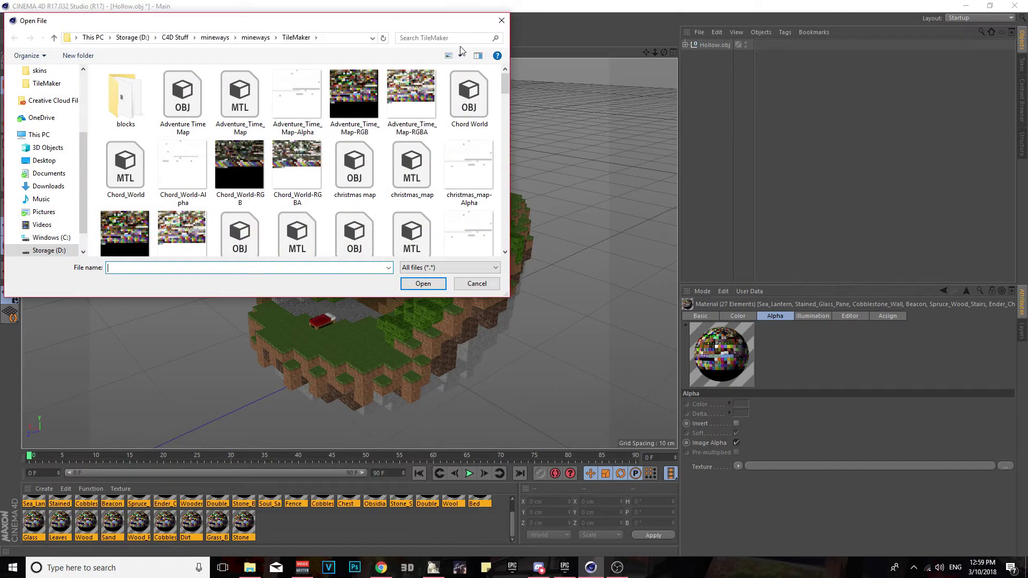
left_click(456, 38)
type("Hollow")
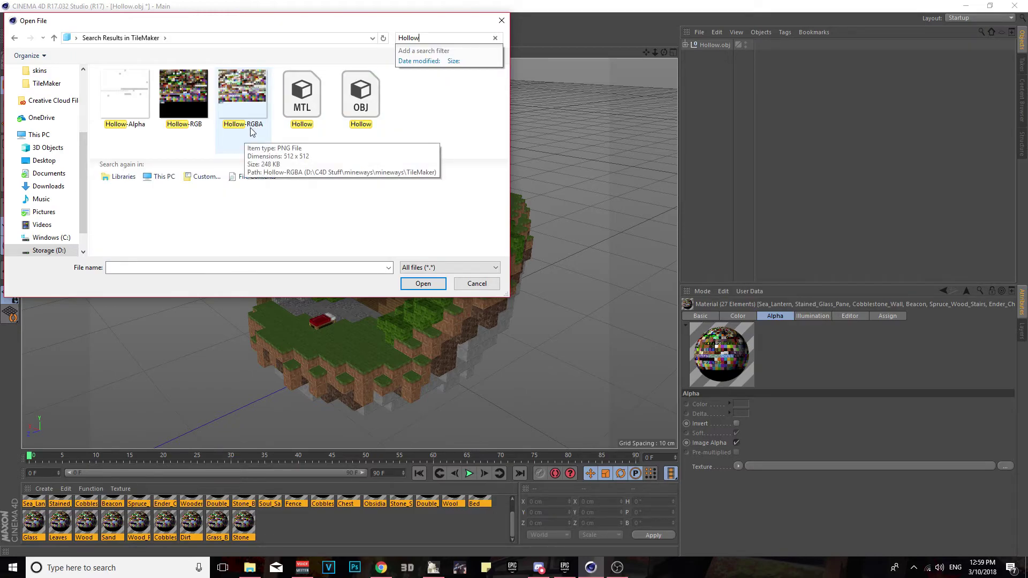
double_click(251, 113)
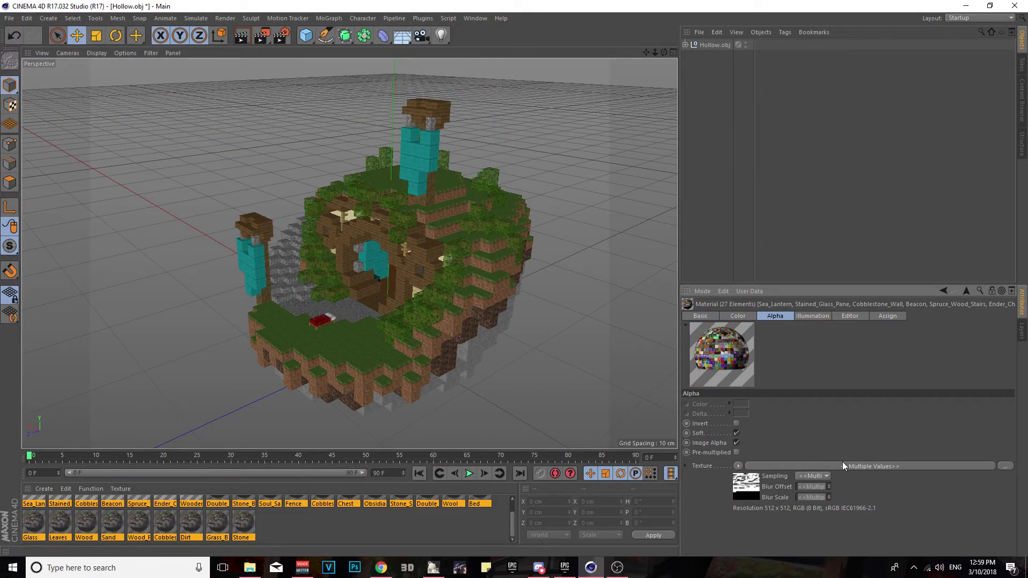
left_click(814, 476)
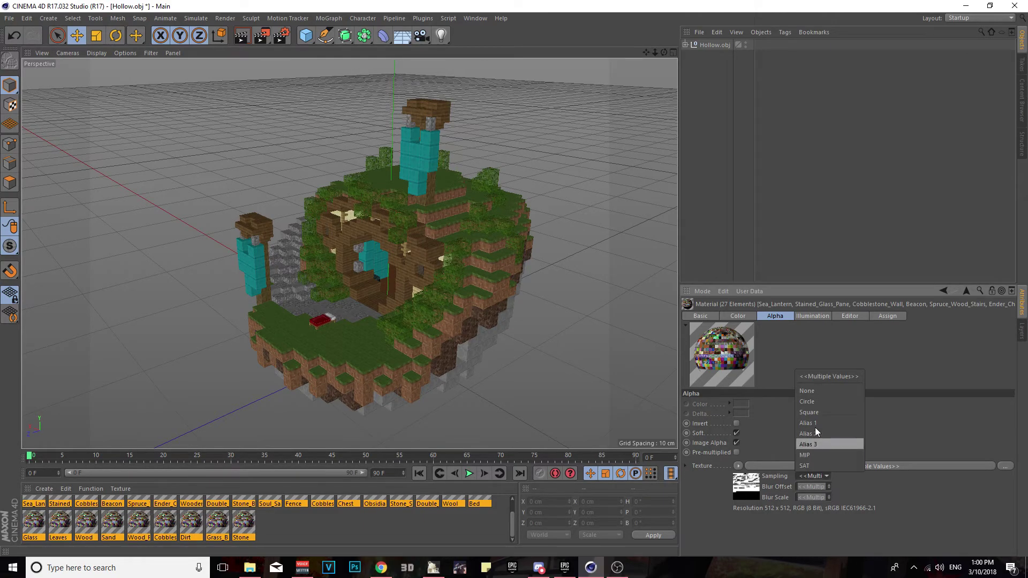
left_click(815, 393)
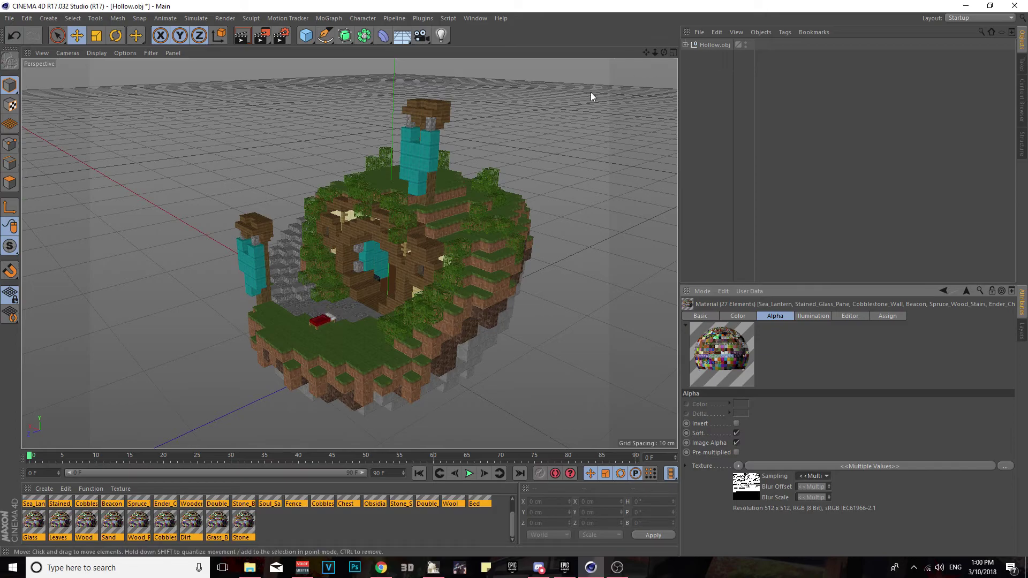
Step: Scale up Hollow.obj with the Scale tool (T) and zoom in on the island
left_click(714, 45)
key("t")
left_click_drag(489, 214, 566, 173, "alt")
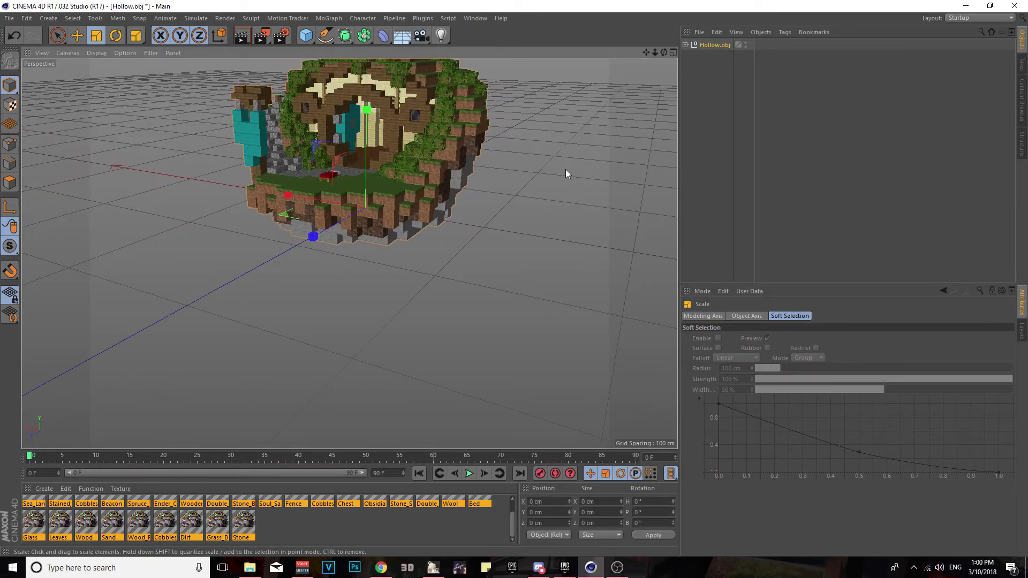
right_click_drag(566, 169, 410, 244, "alt")
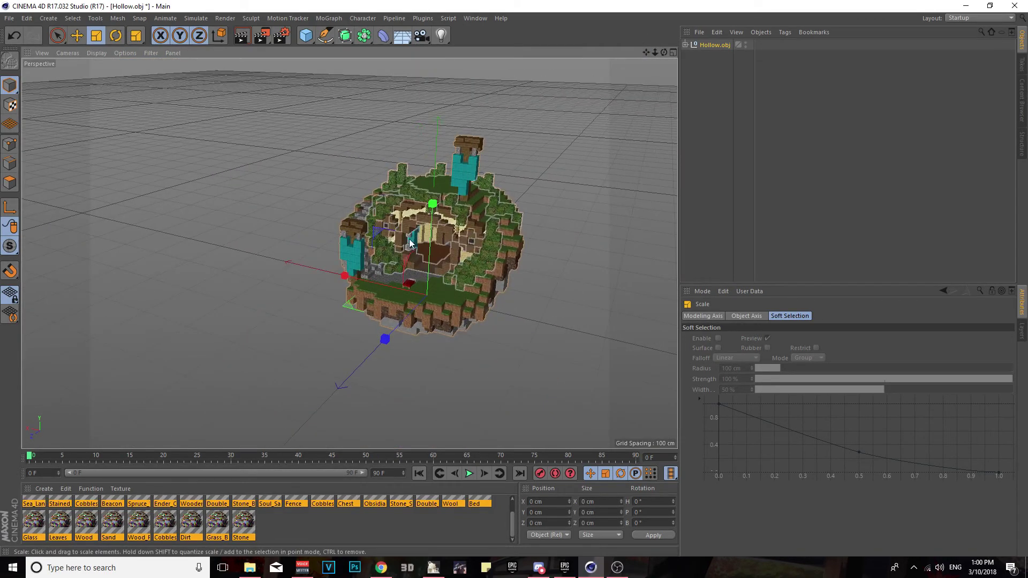